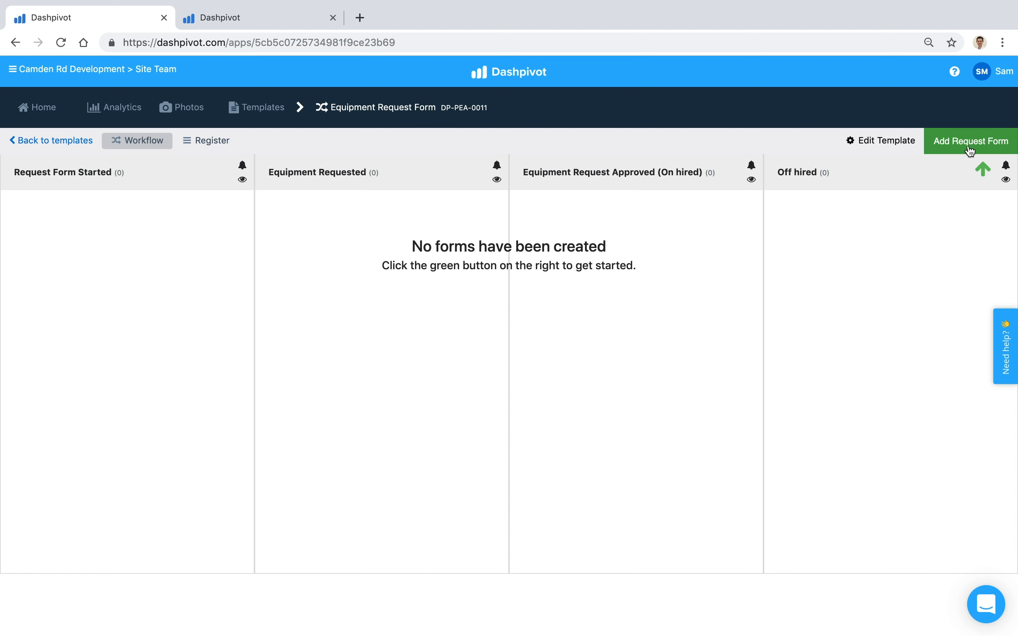
Start a new request form and enter the requestor's name with role Site Engineer.
left_click(956, 147)
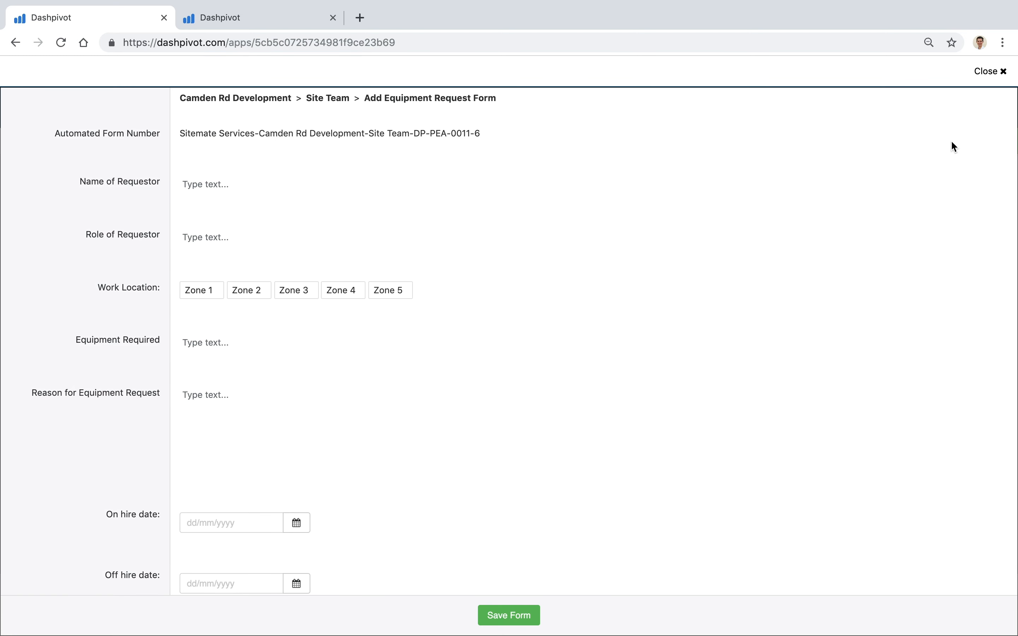
scroll(144, 263, "down", 3)
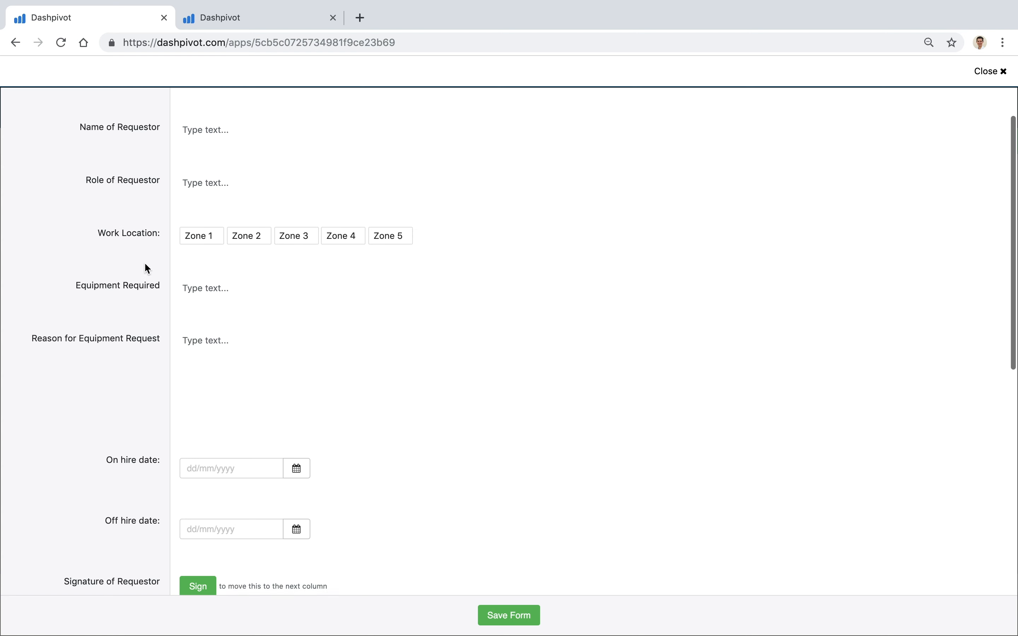
scroll(144, 263, "up", 3)
left_click(206, 186)
type("John")
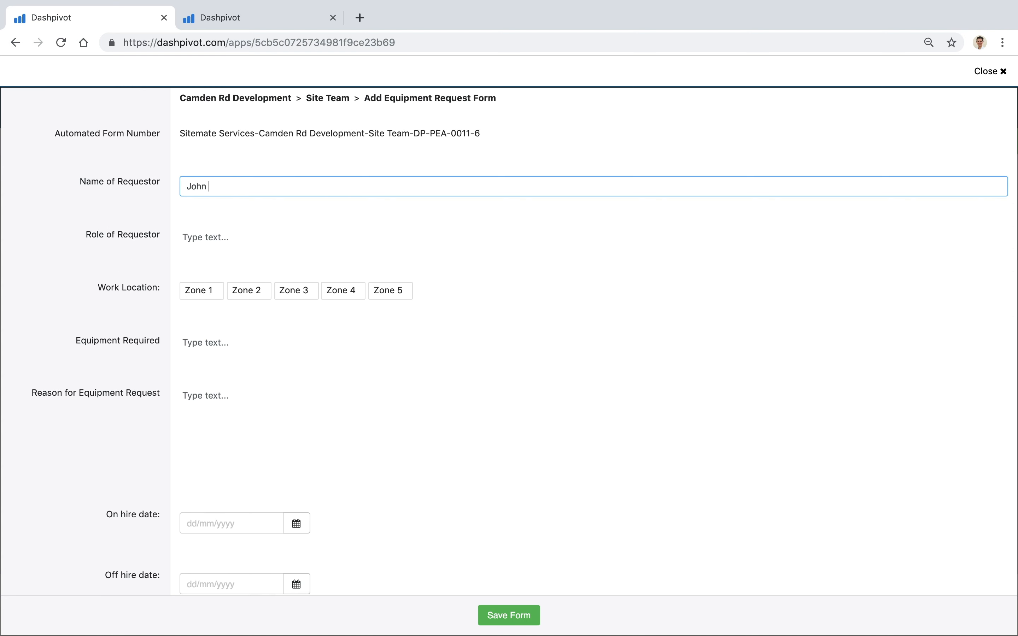
type(" Smith")
left_click(211, 236)
type("Site ")
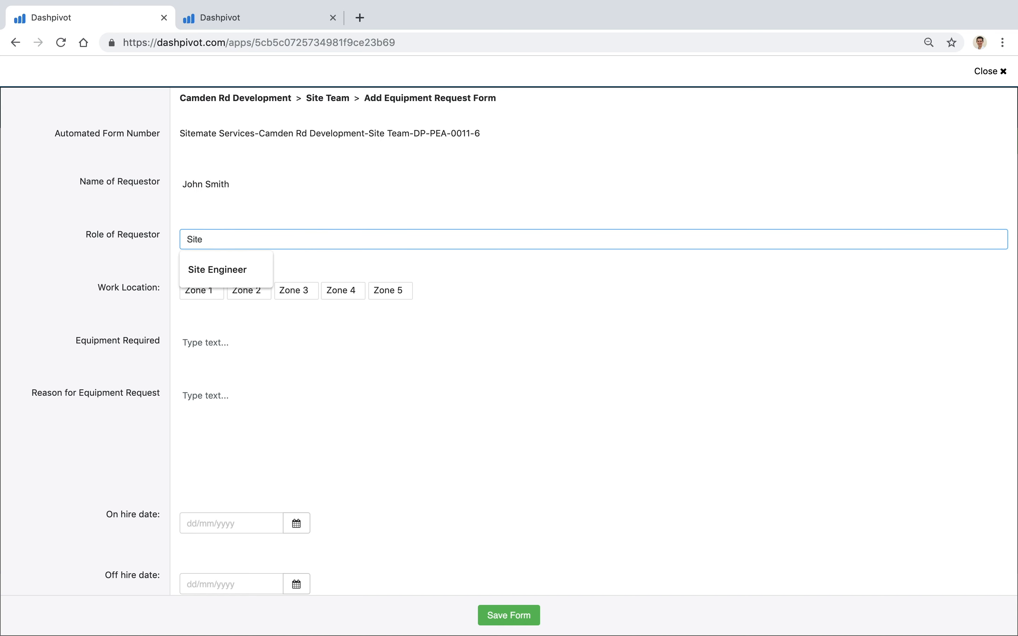
type("Engineer")
left_click(144, 288)
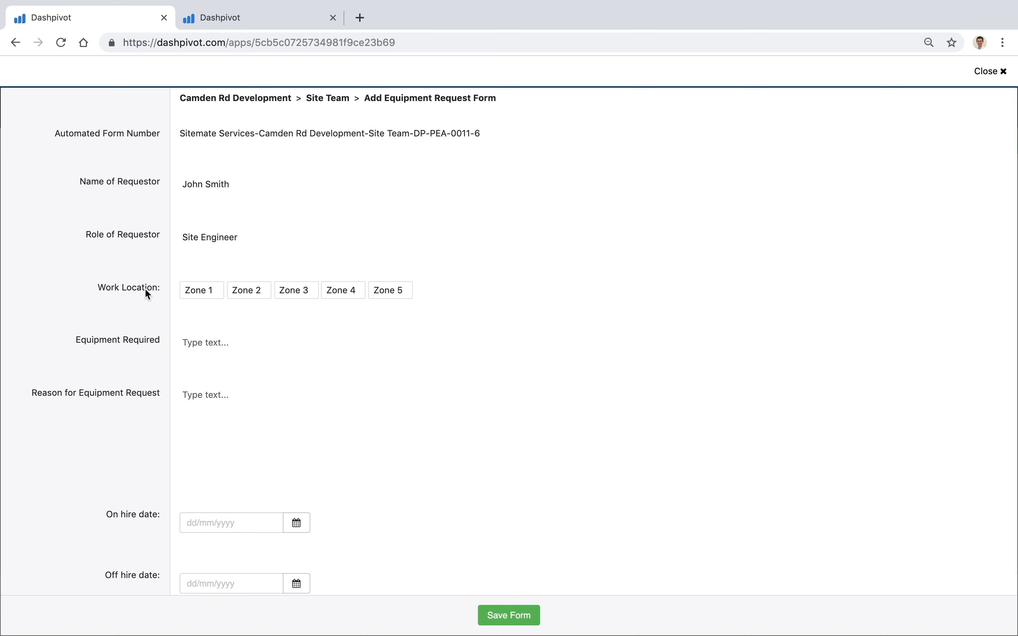
Choose Zone 2, enter 20T Excavator as equipment and Bulk earthworks as the reason.
scroll(145, 287, "down", 1)
scroll(98, 258, "down", 1)
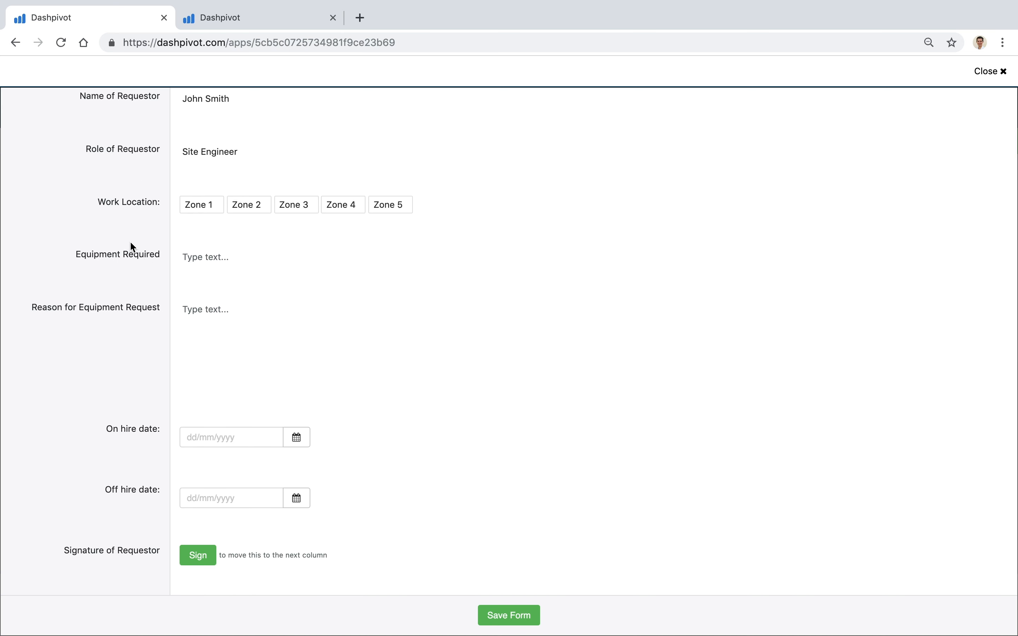
left_click(246, 206)
scroll(134, 261, "down", 1)
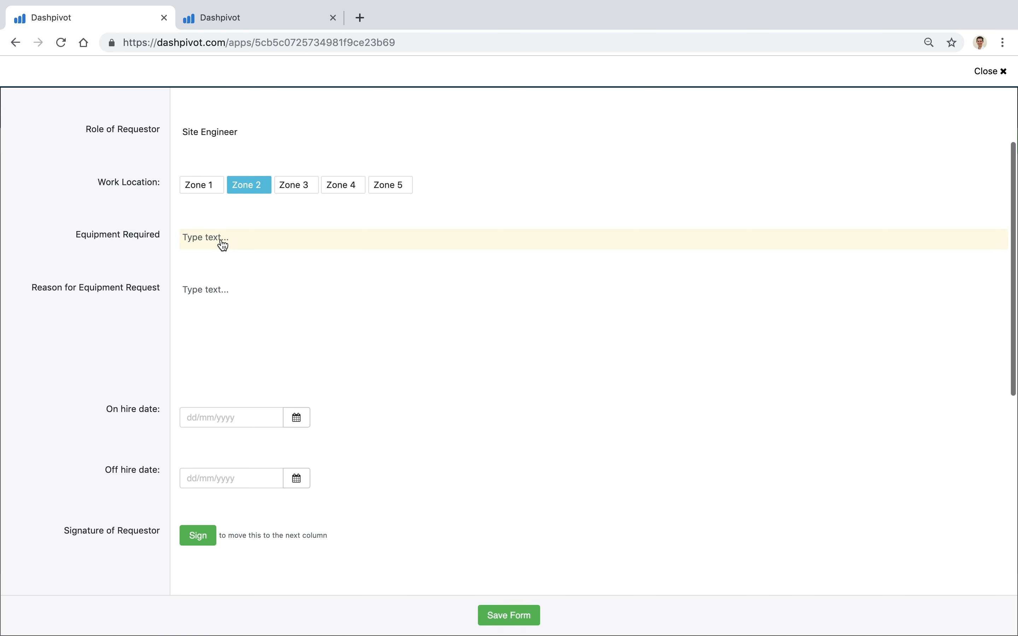
left_click(223, 246)
type("20")
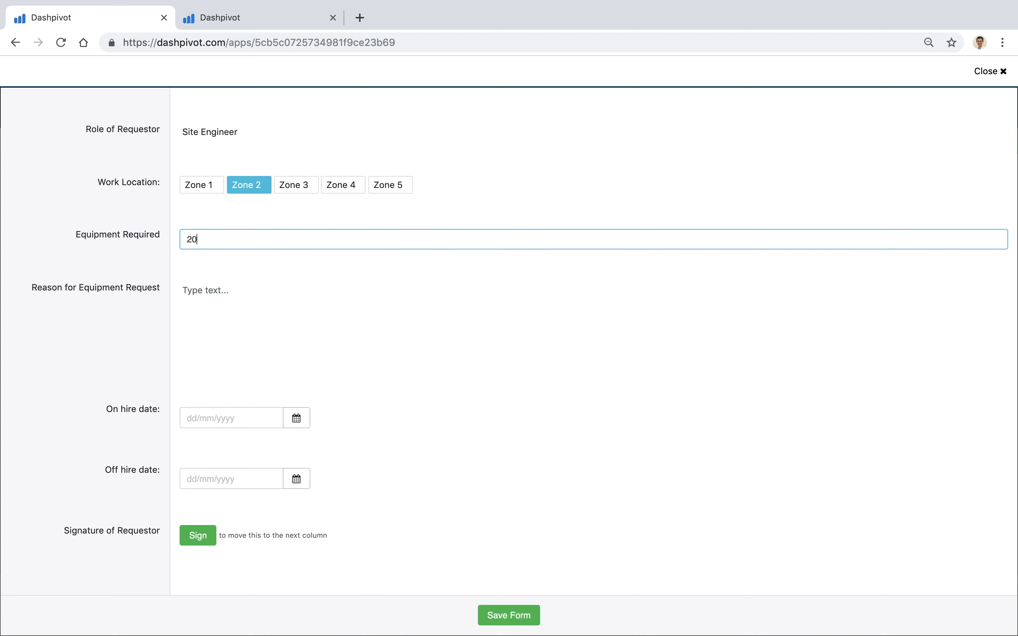
type("T Excavator")
left_click(211, 310)
type("Bulk earth")
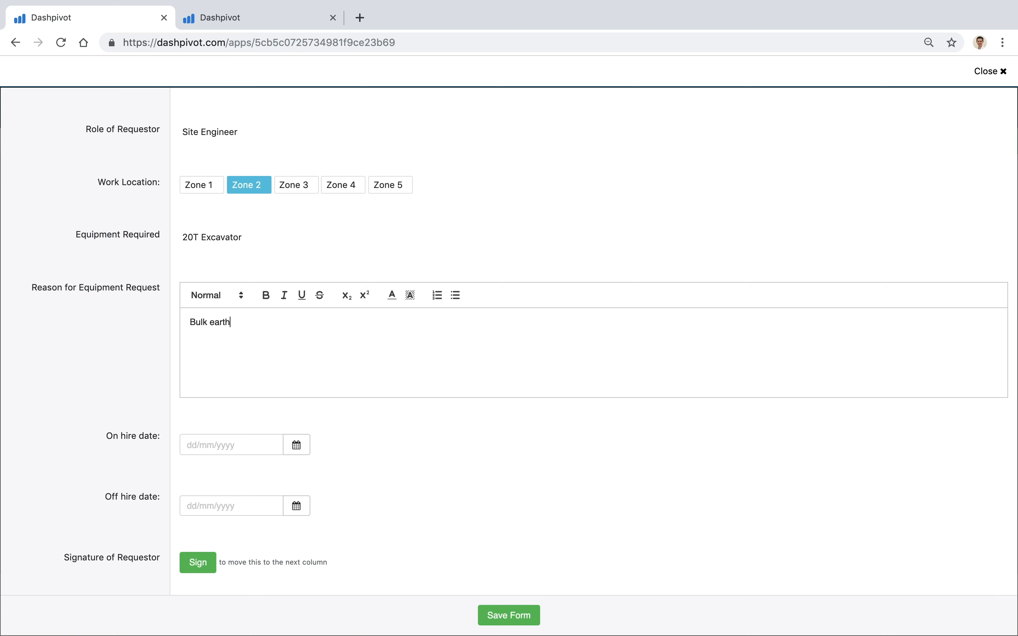
type("work")
Set the on-hire date to 15/04/2019 and the off-hire date to 19/04/2019.
left_click(131, 367)
scroll(131, 367, "down", 3)
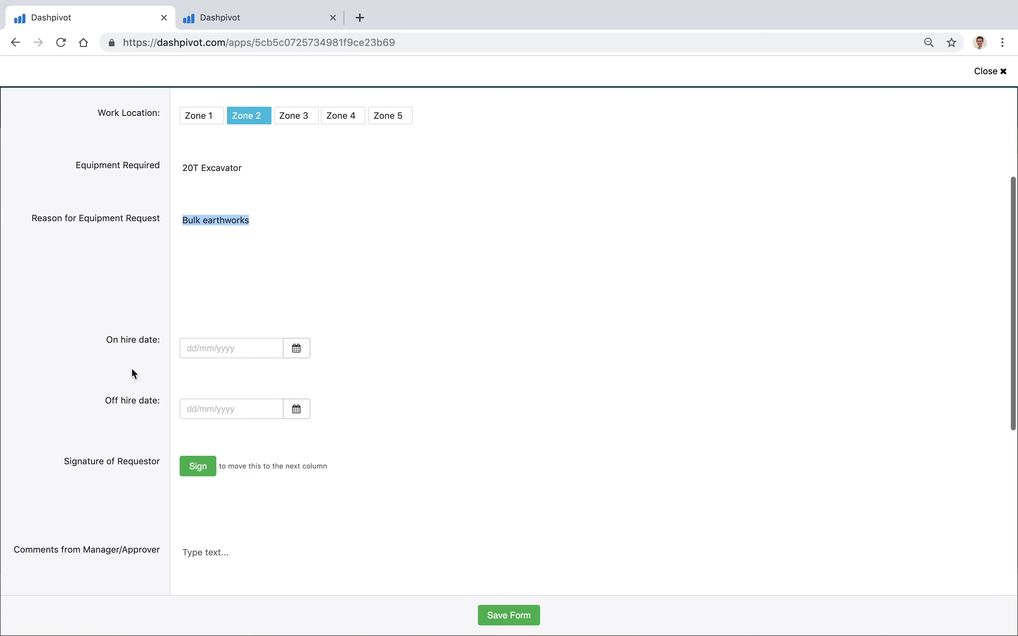
left_click(291, 282)
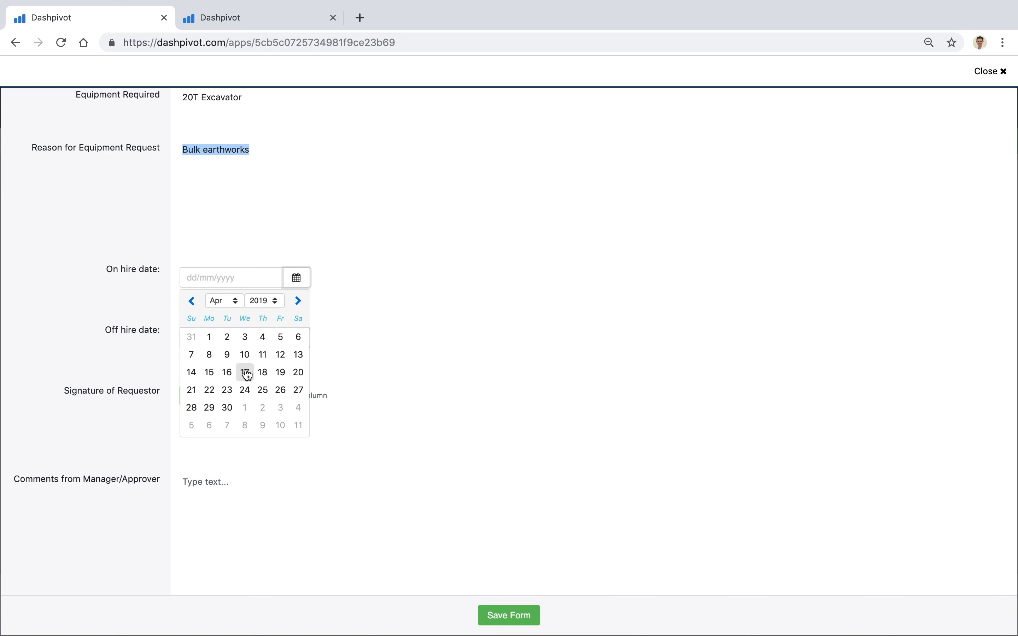
left_click(209, 373)
left_click(300, 346)
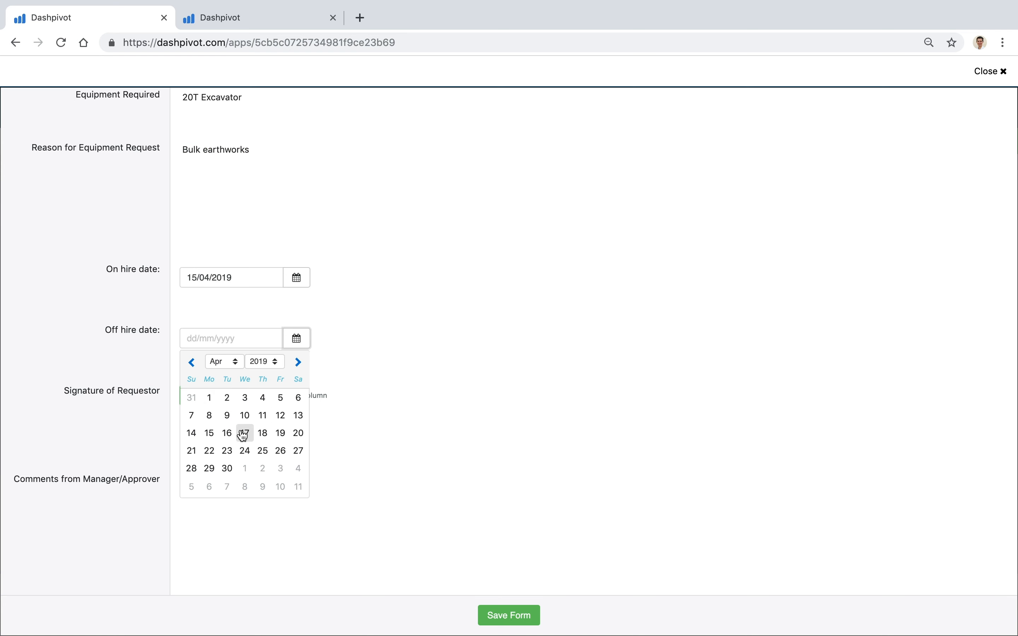
left_click(281, 433)
Review the completed request and save the form.
scroll(146, 343, "down", 1)
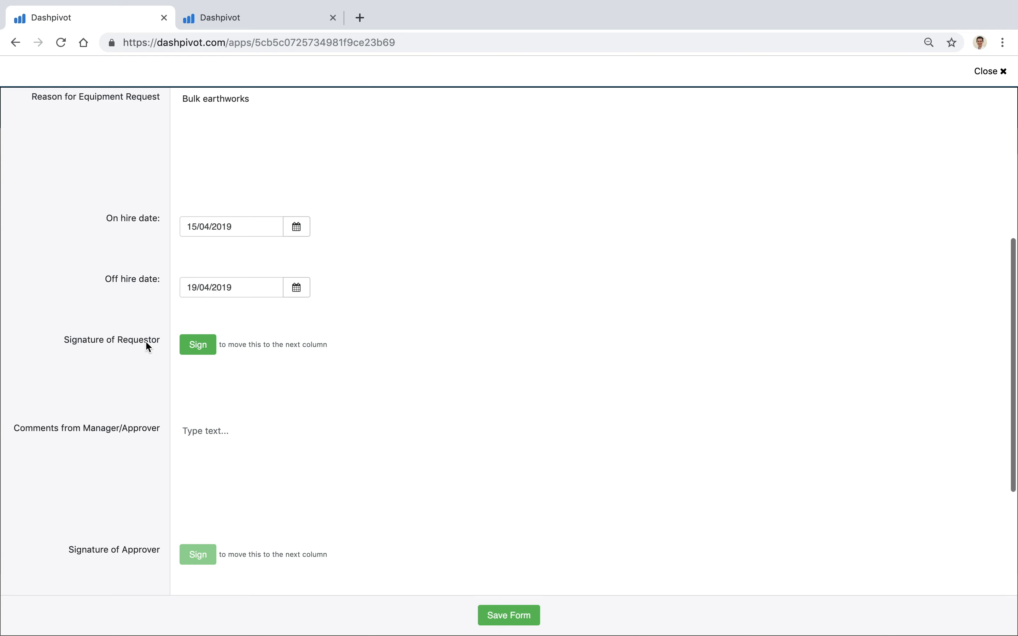
scroll(145, 349, "up", 5)
scroll(144, 353, "down", 3)
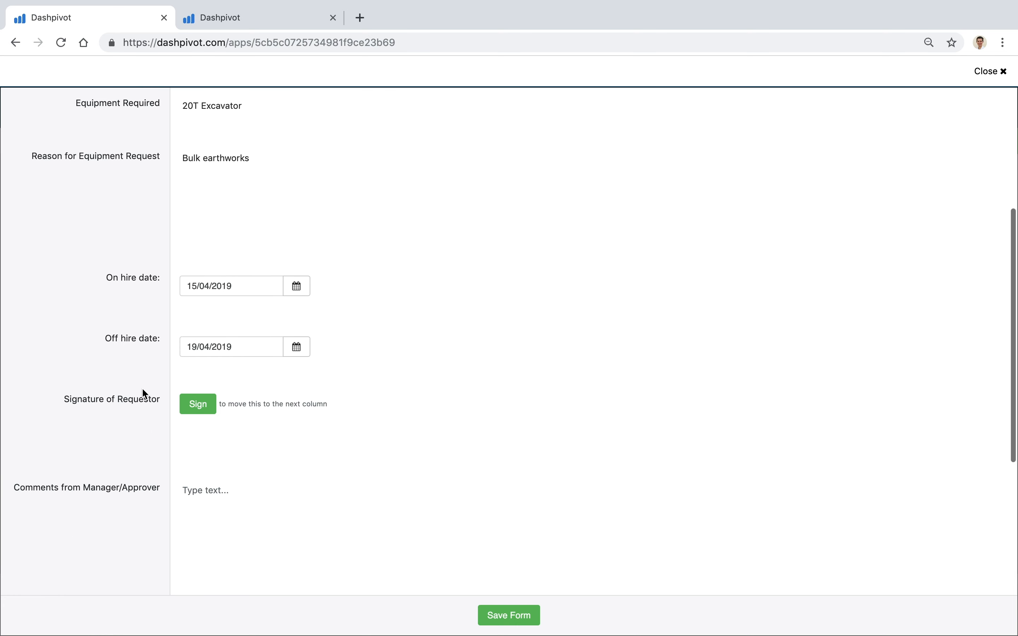
scroll(143, 391, "down", 5)
scroll(129, 443, "down", 1)
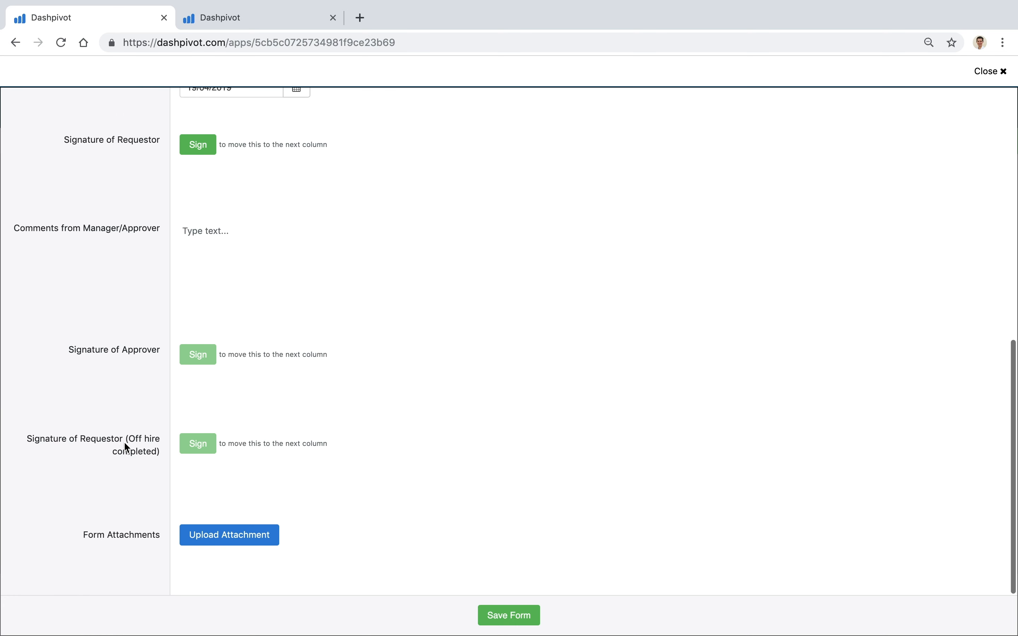
scroll(127, 448, "up", 2)
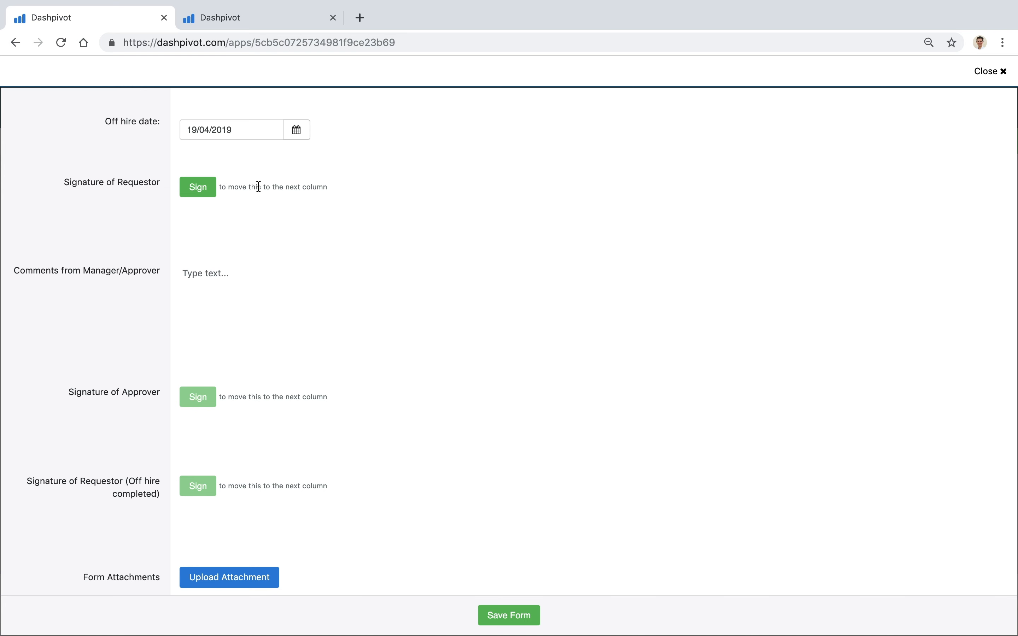
scroll(205, 201, "up", 3)
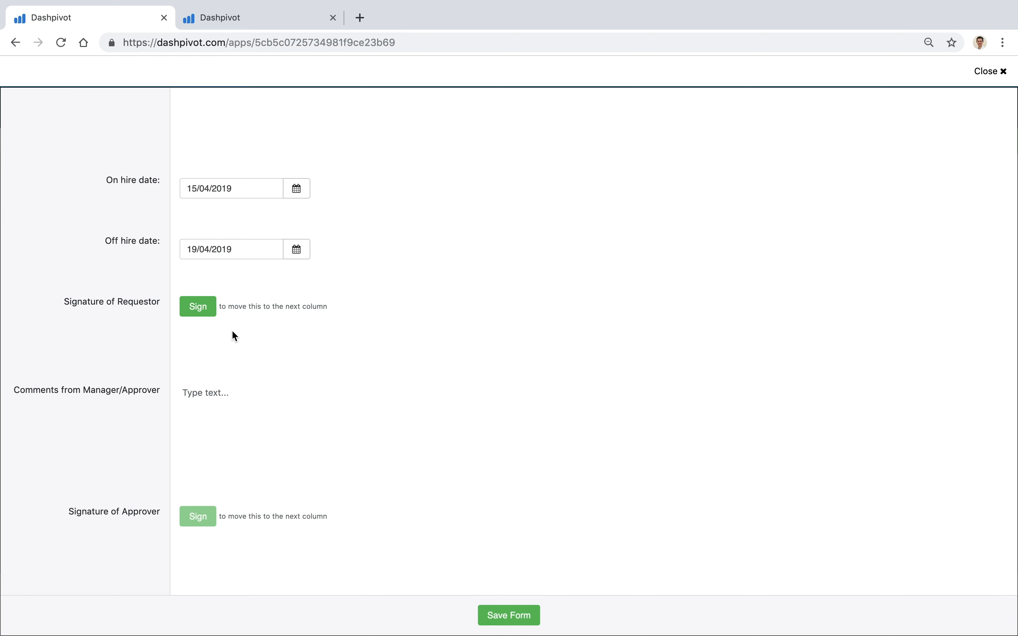
scroll(232, 334, "down", 3)
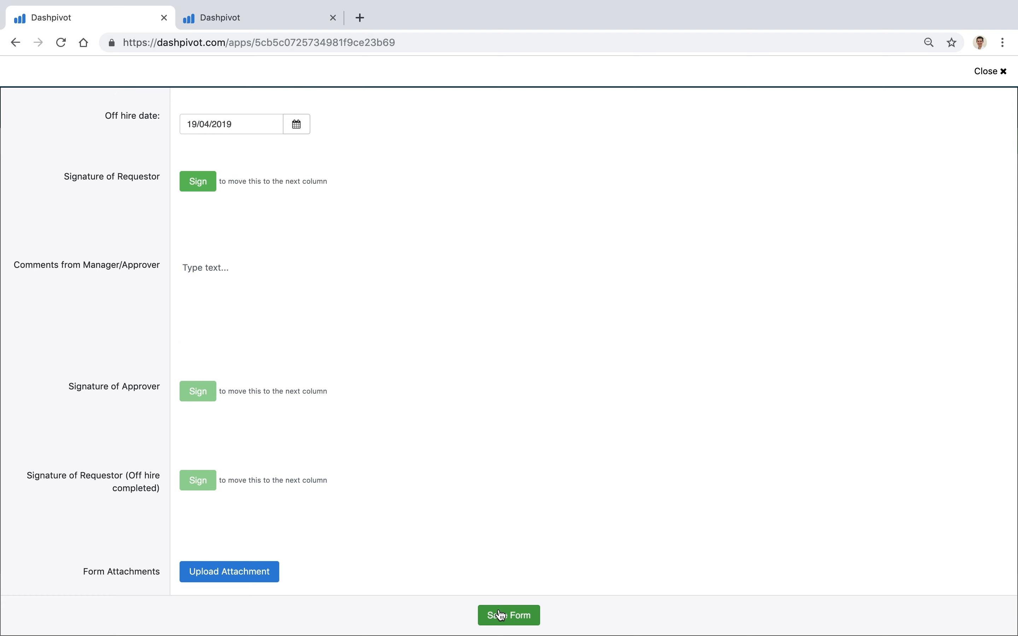
left_click(500, 615)
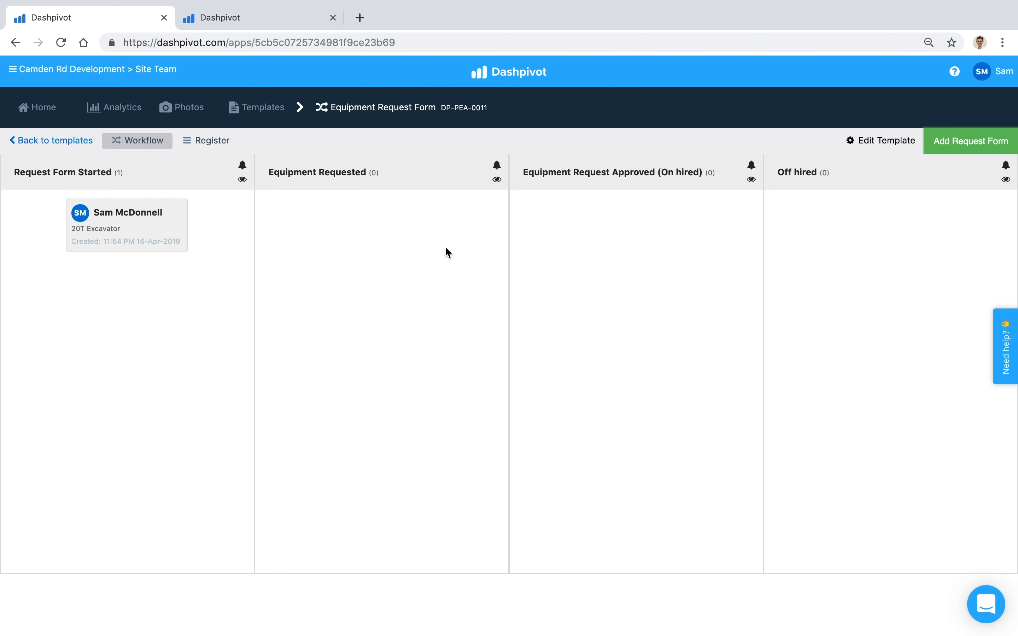
Open the 20T Excavator request card and scroll down to the signature rows.
left_click(143, 234)
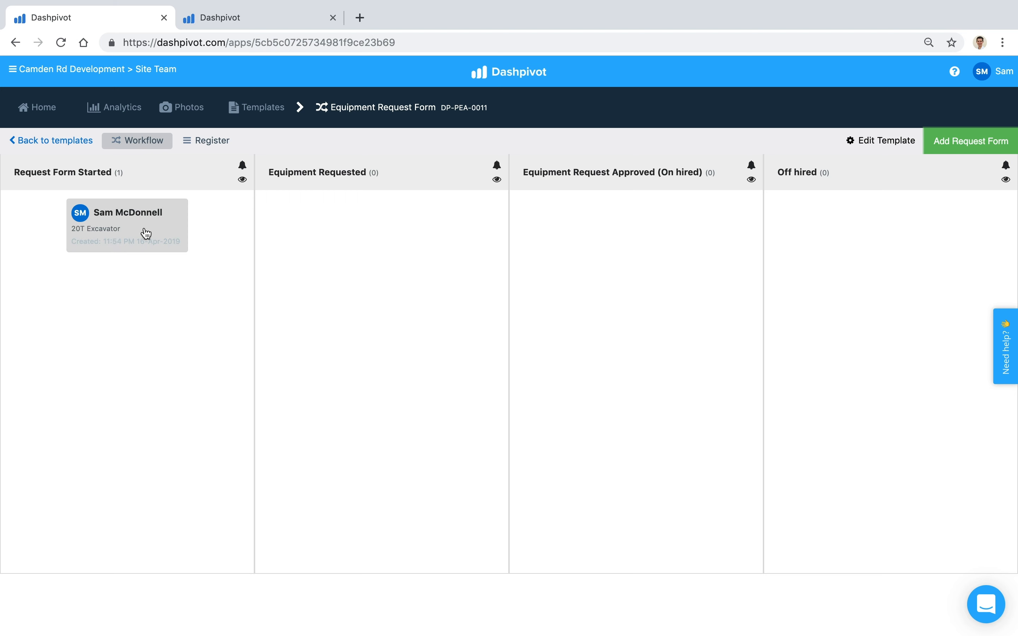
scroll(141, 417, "down", 5)
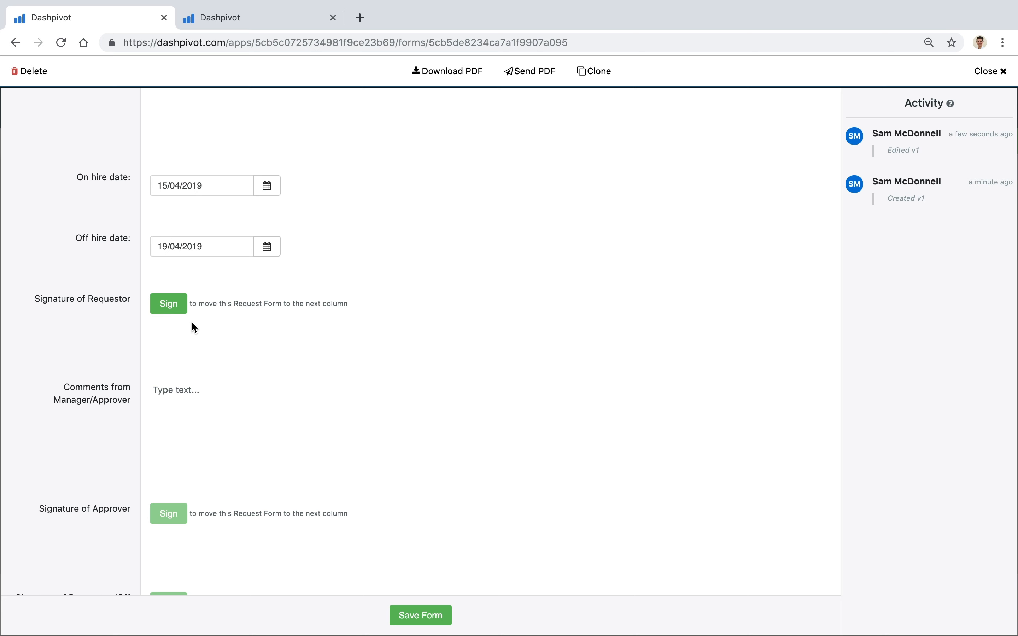
scroll(195, 327, "down", 2)
Sign the Signature of Requestor field and confirm, locking the fields above.
left_click(169, 273)
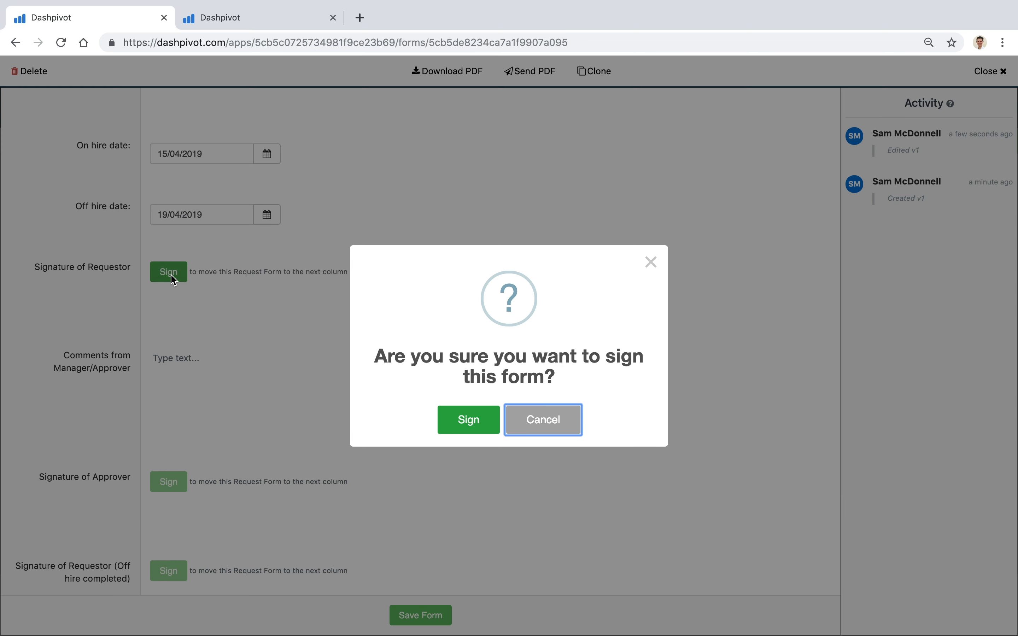
left_click(471, 423)
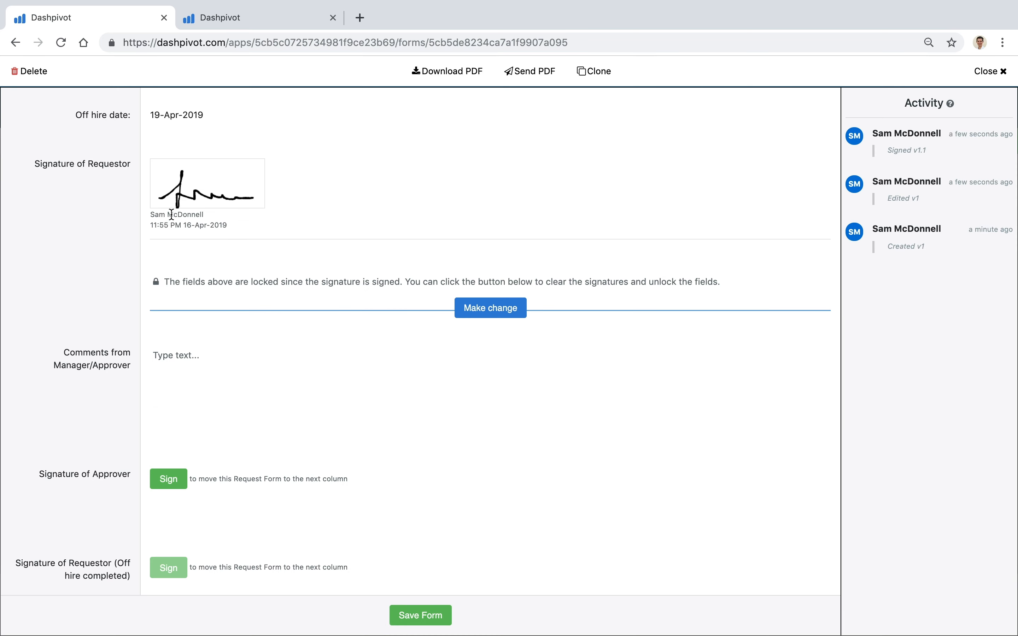
scroll(112, 294, "up", 10)
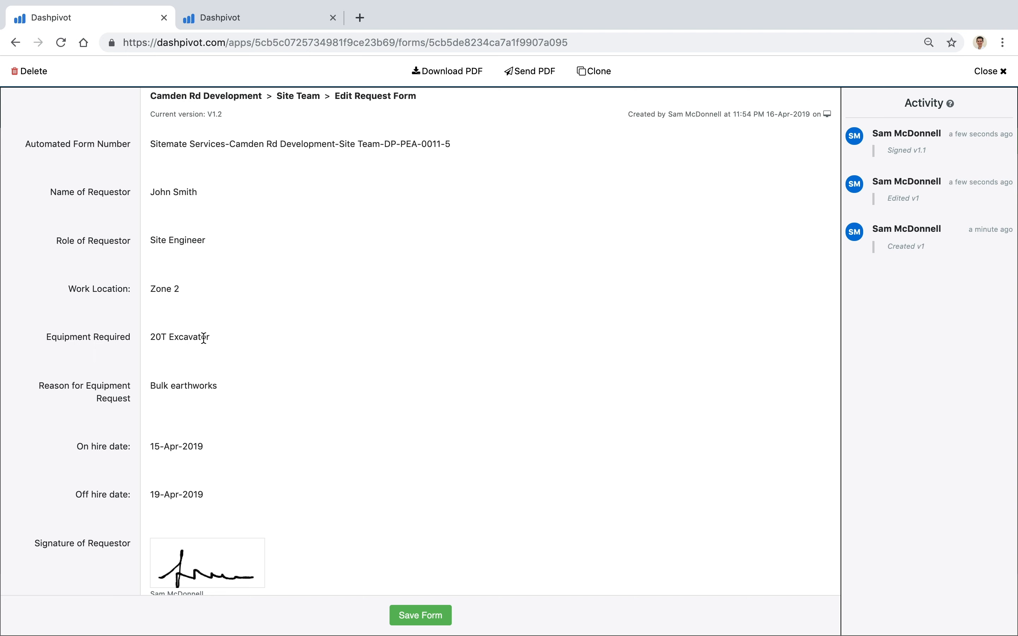
scroll(96, 401, "down", 12)
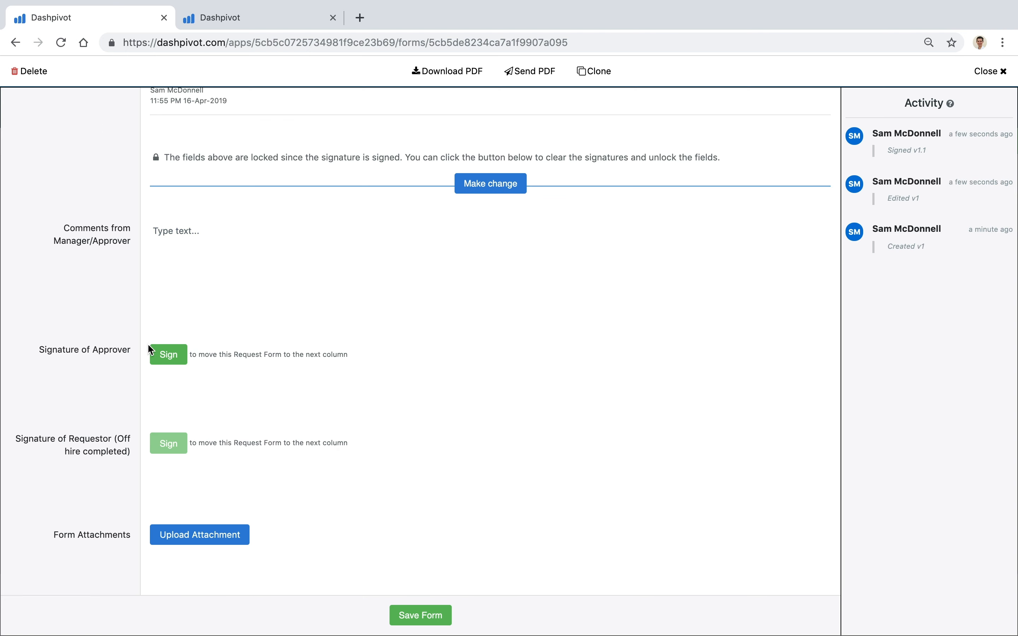
scroll(116, 316, "up", 2)
scroll(156, 415, "down", 2)
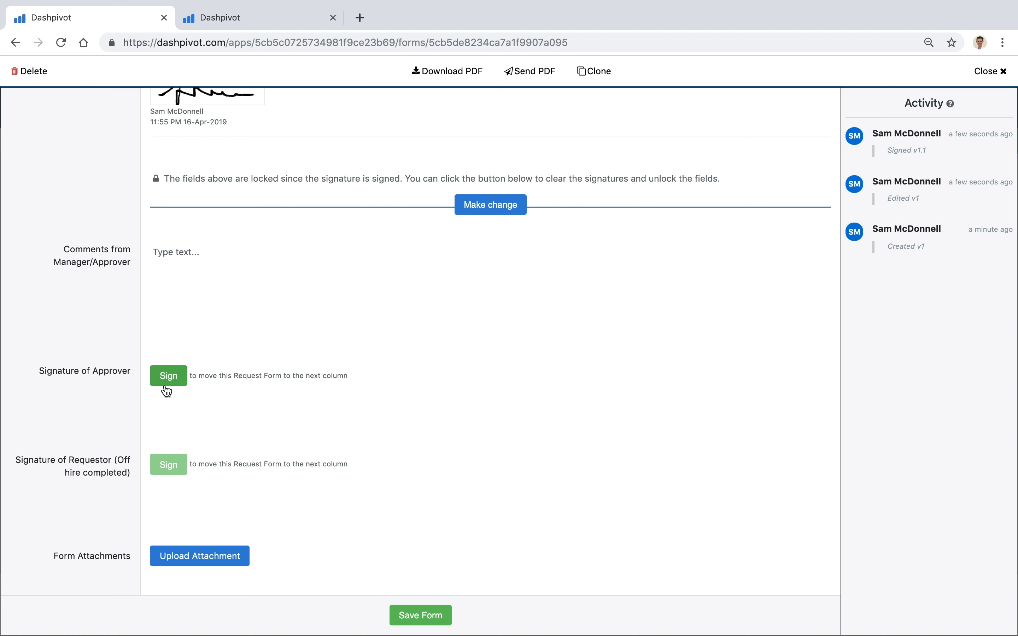
Save the signed 20T Excavator request, moving it to the Equipment Requested column.
left_click(421, 615)
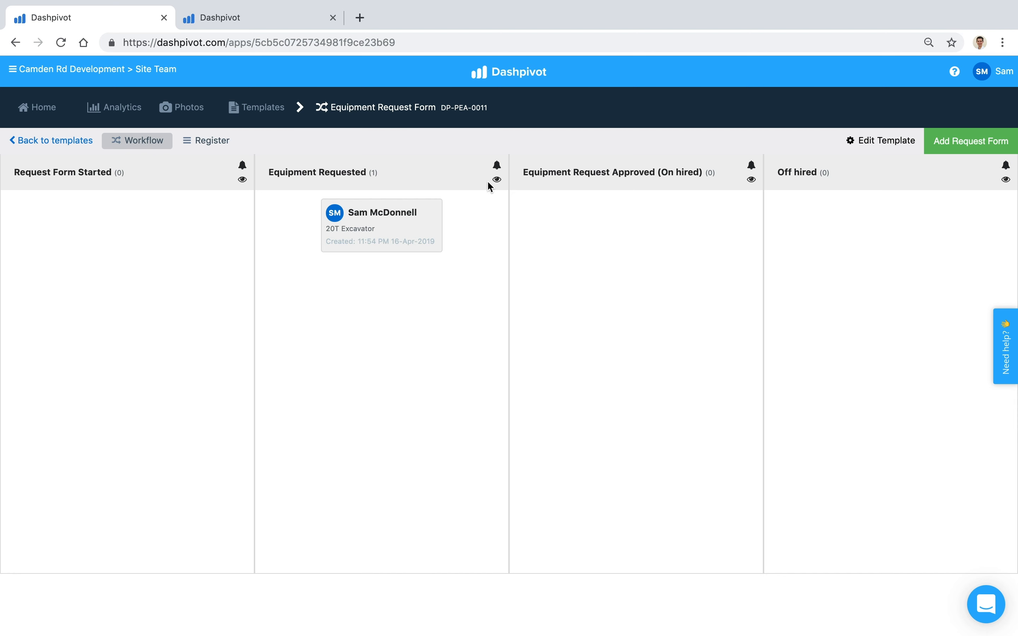
Show the Equipment Requested column's email notification settings and list the available recipients.
left_click(496, 183)
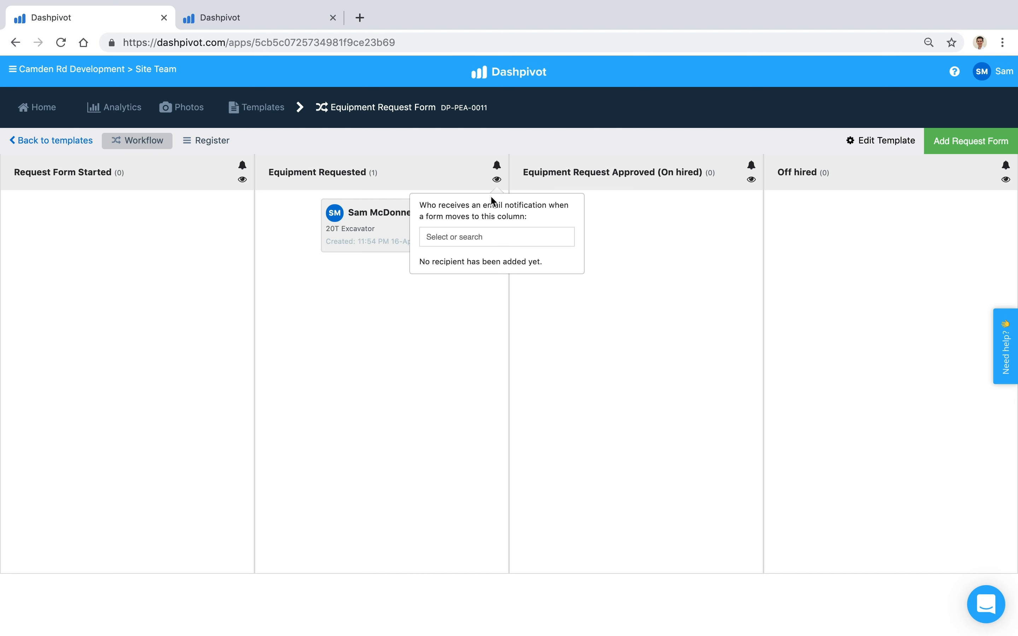
left_click(472, 245)
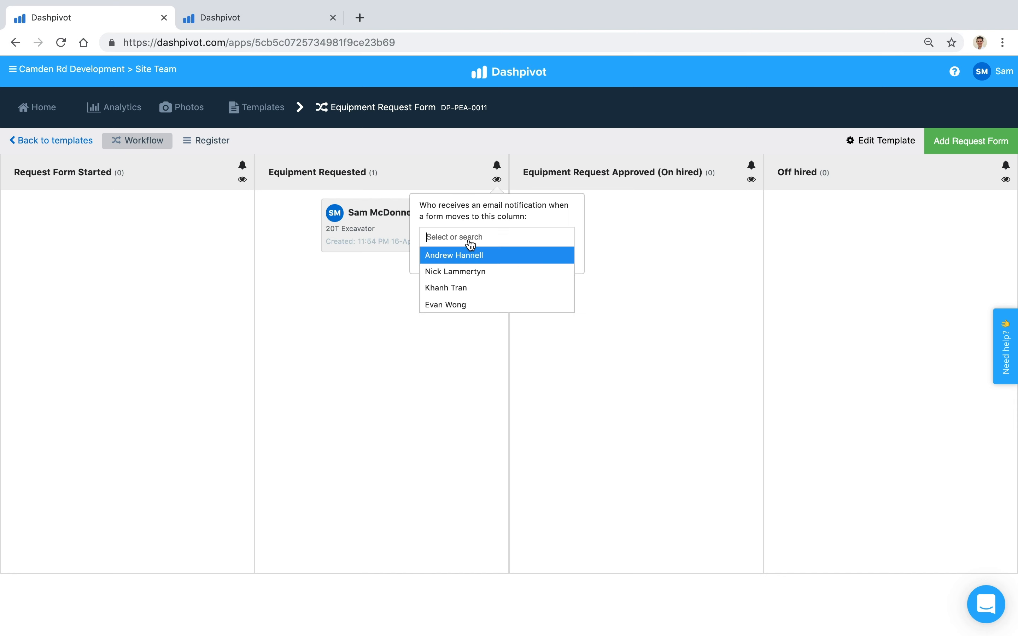
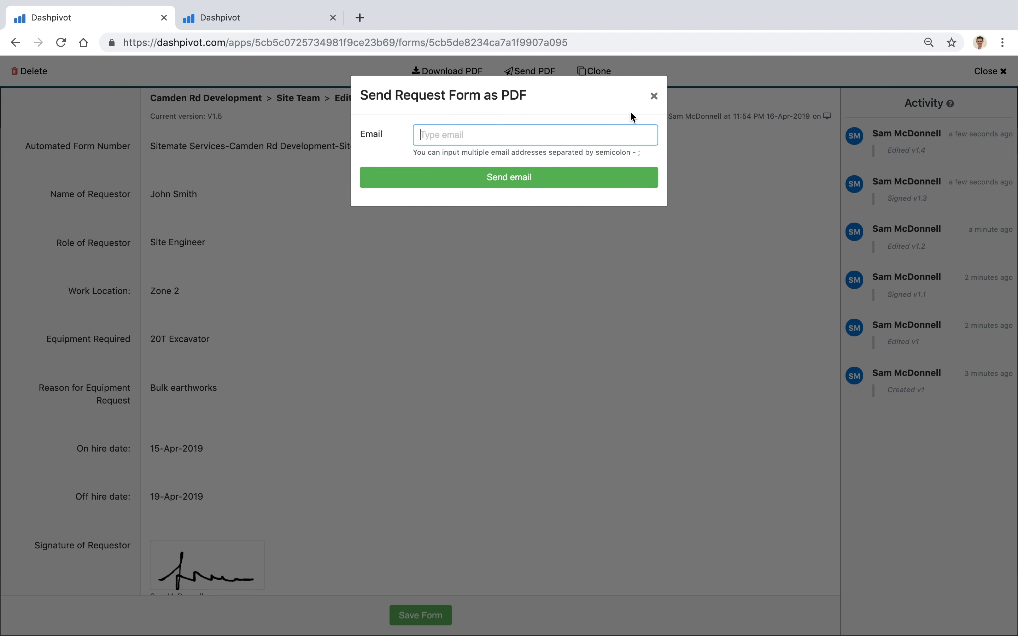
Dismiss the Send PDF dialog unsent and return to the Field Team's Equipment Request Form board.
left_click(655, 95)
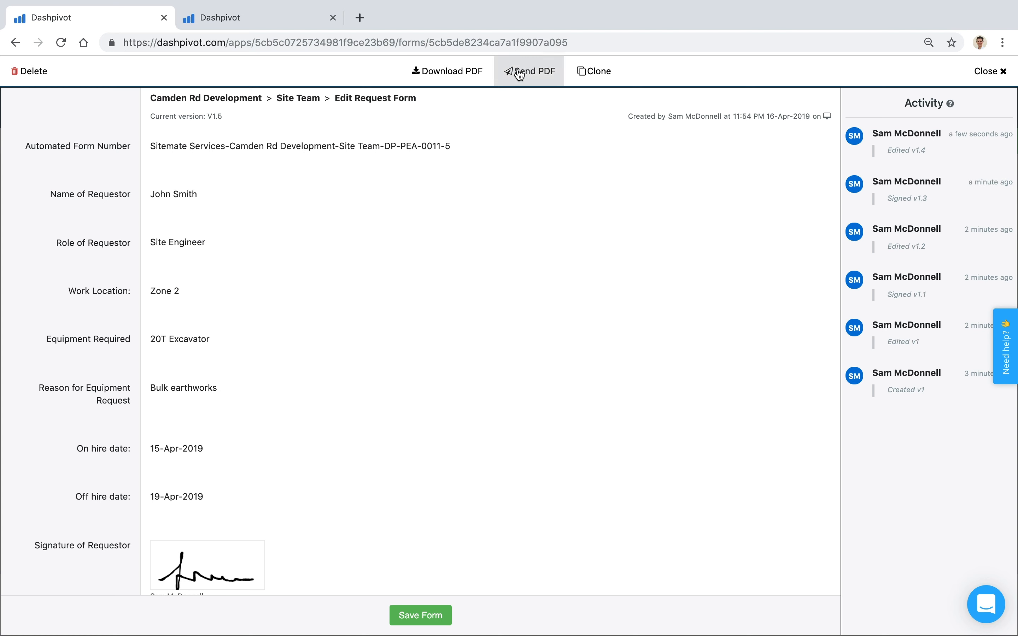
left_click(220, 18)
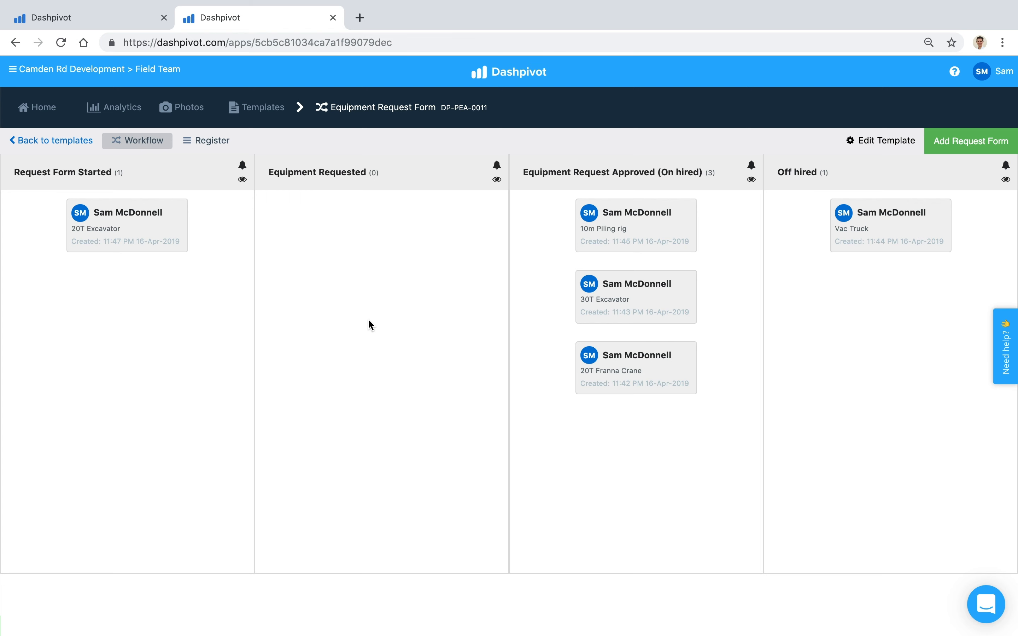
Switch the Equipment Request Form to its Register table and review its columns side to side.
left_click(203, 143)
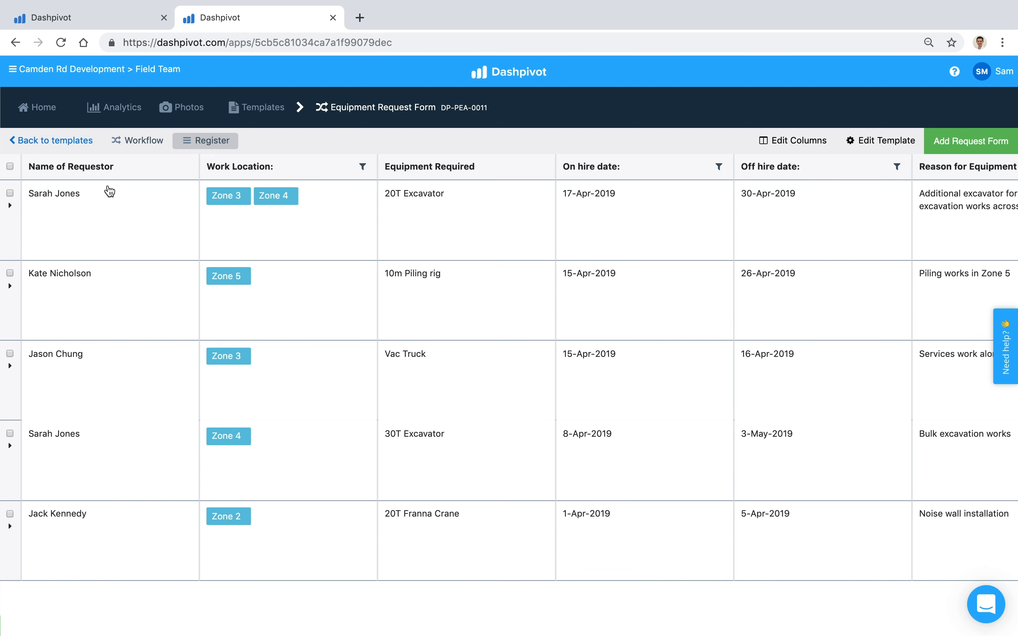
scroll(418, 345, "right", 2)
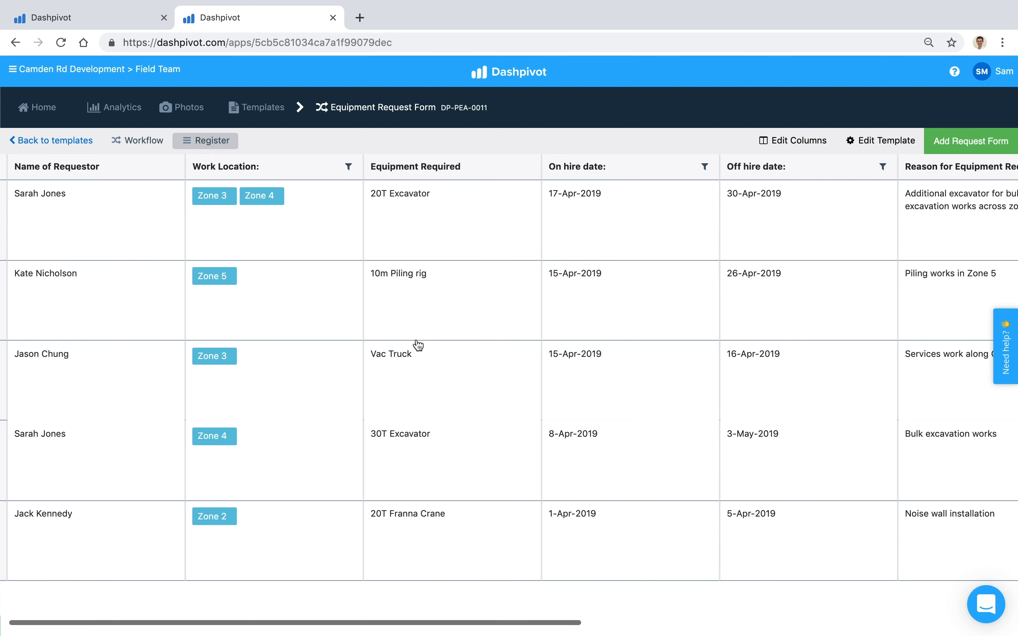
scroll(418, 345, "right", 5)
scroll(418, 345, "left", 3)
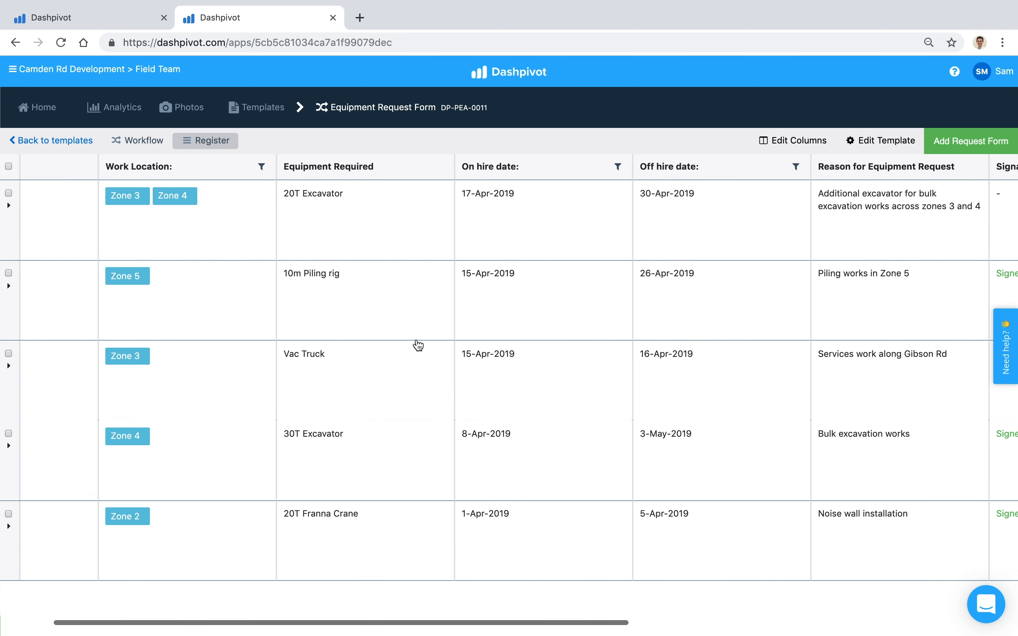
scroll(418, 345, "left", 3)
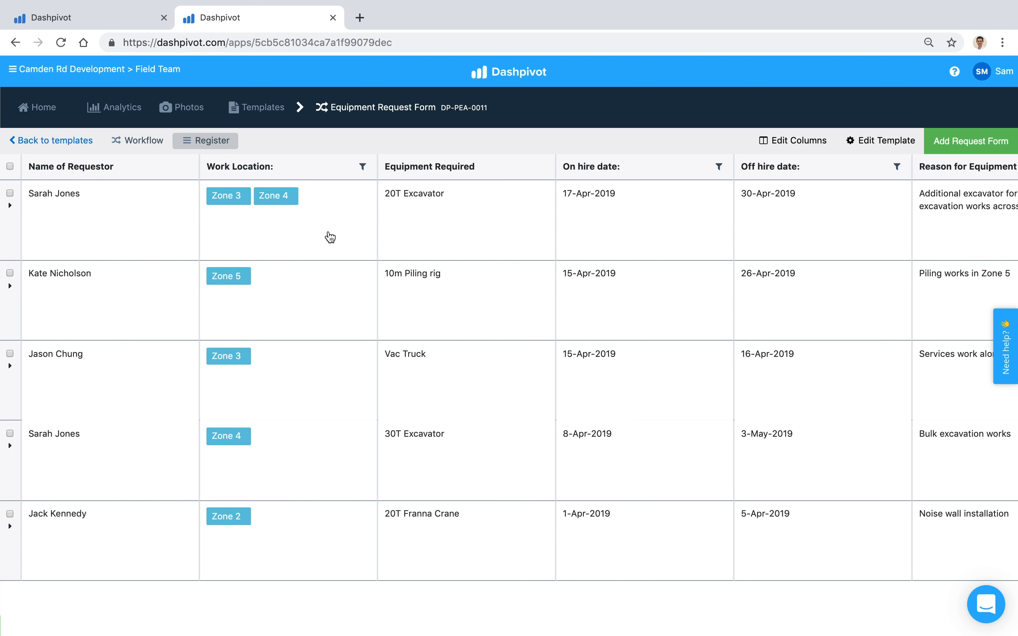
Apply a Work Location filter of Zone 3 to the register.
left_click(362, 168)
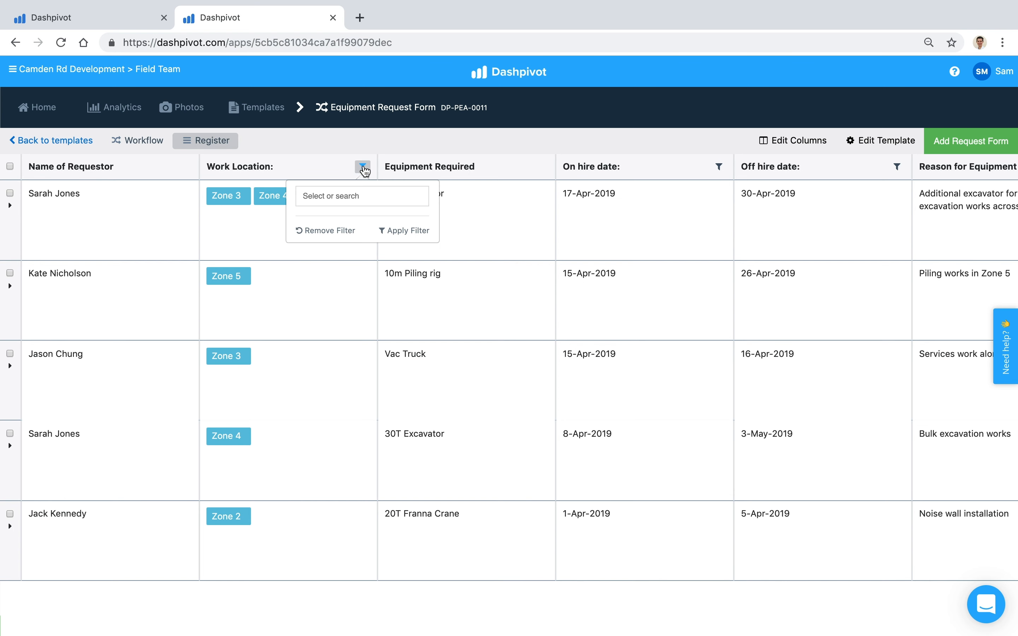
left_click(348, 206)
left_click(341, 215)
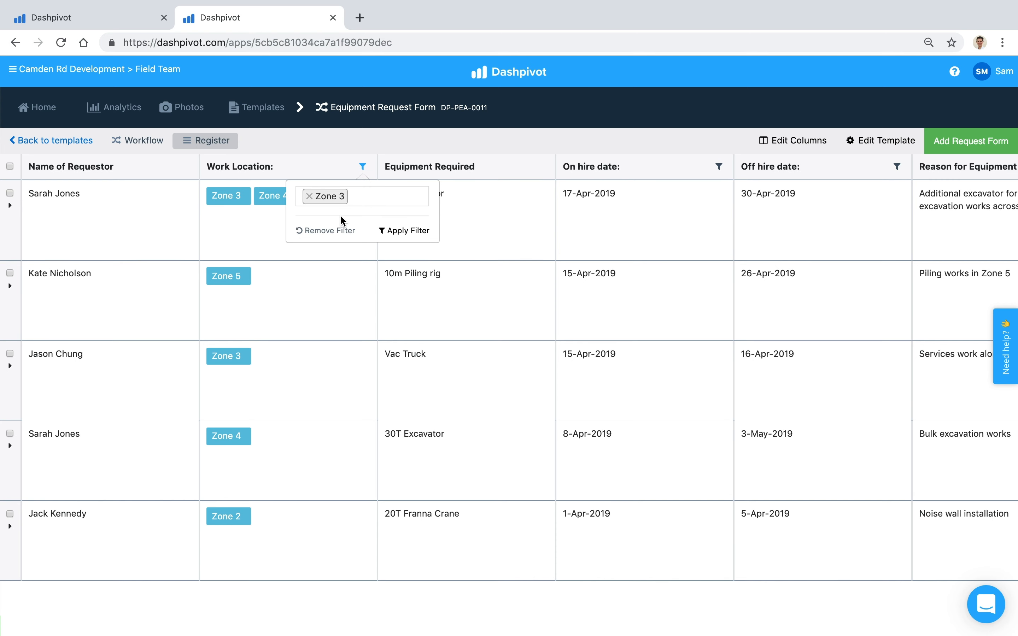
left_click(401, 234)
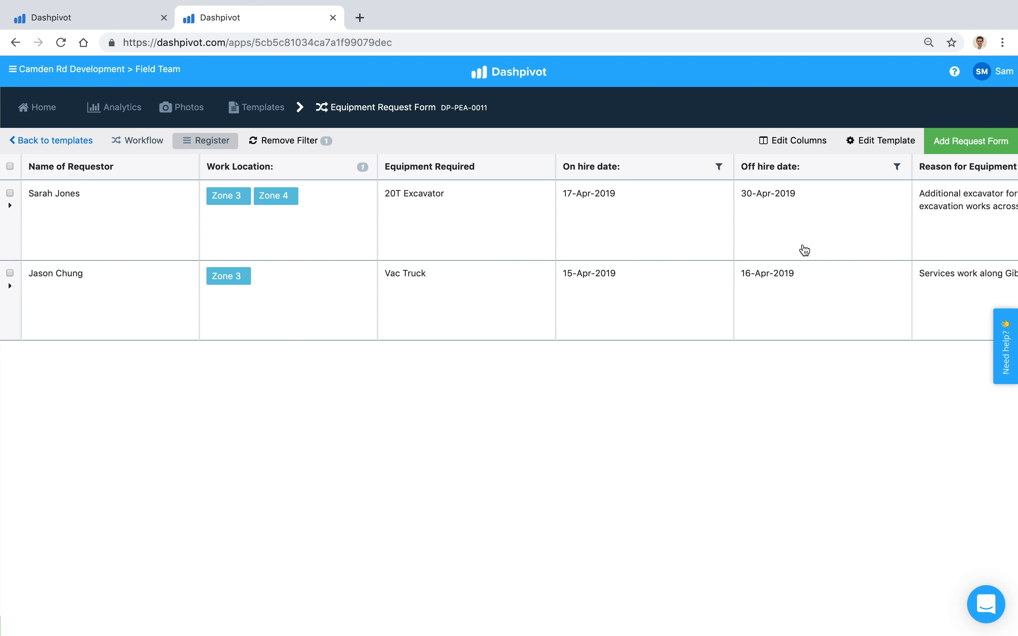
Tick the checkboxes of the 20T Excavator and Vac Truck rows.
left_click(10, 192)
left_click(10, 272)
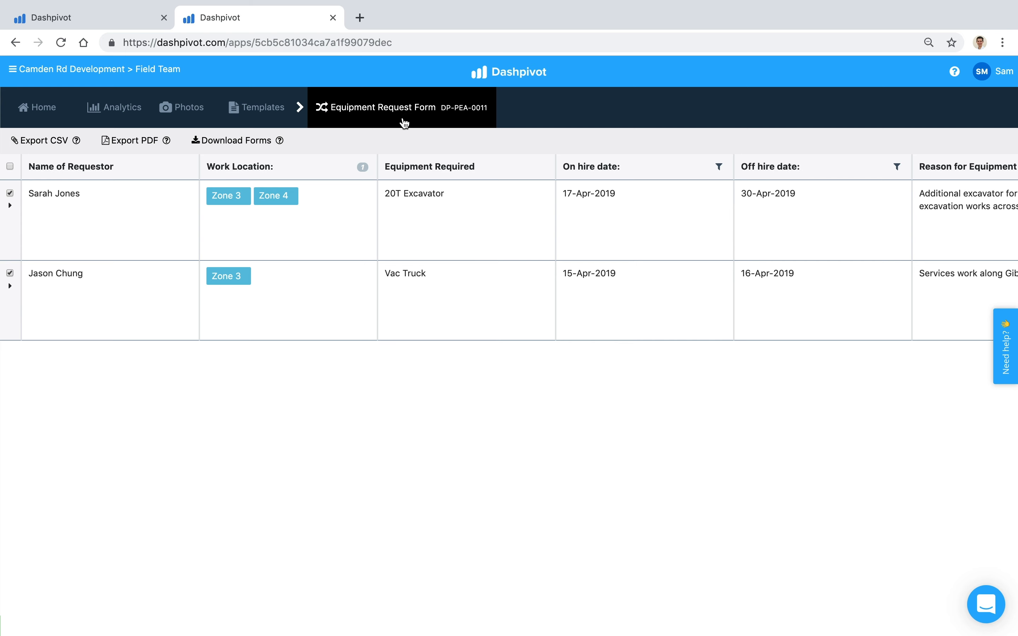
Open the Site Team's Templates list and view, then dismiss, the Add template choices.
left_click(128, 19)
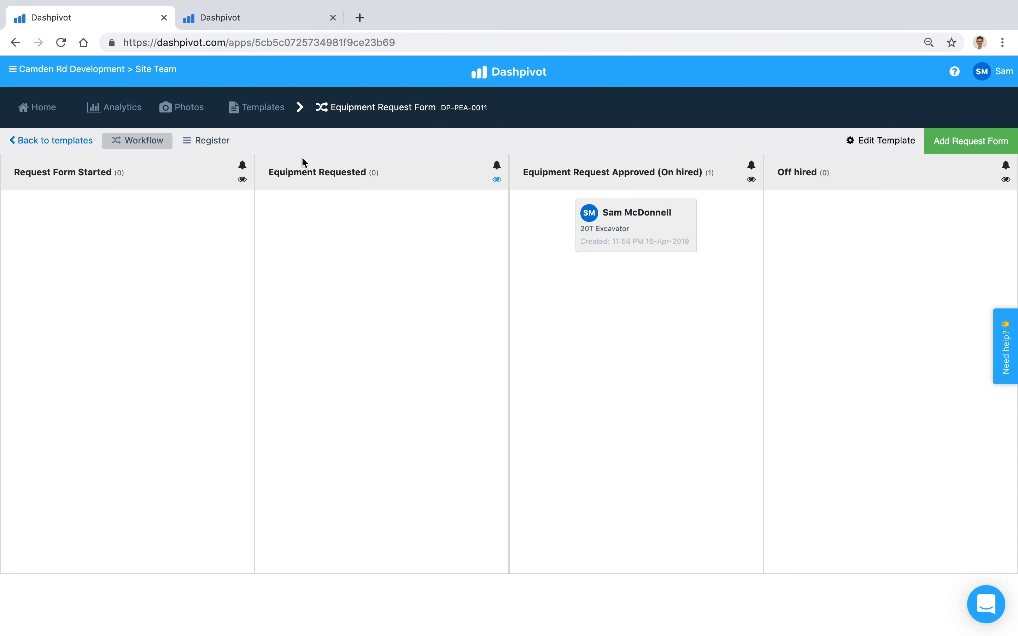
left_click(262, 110)
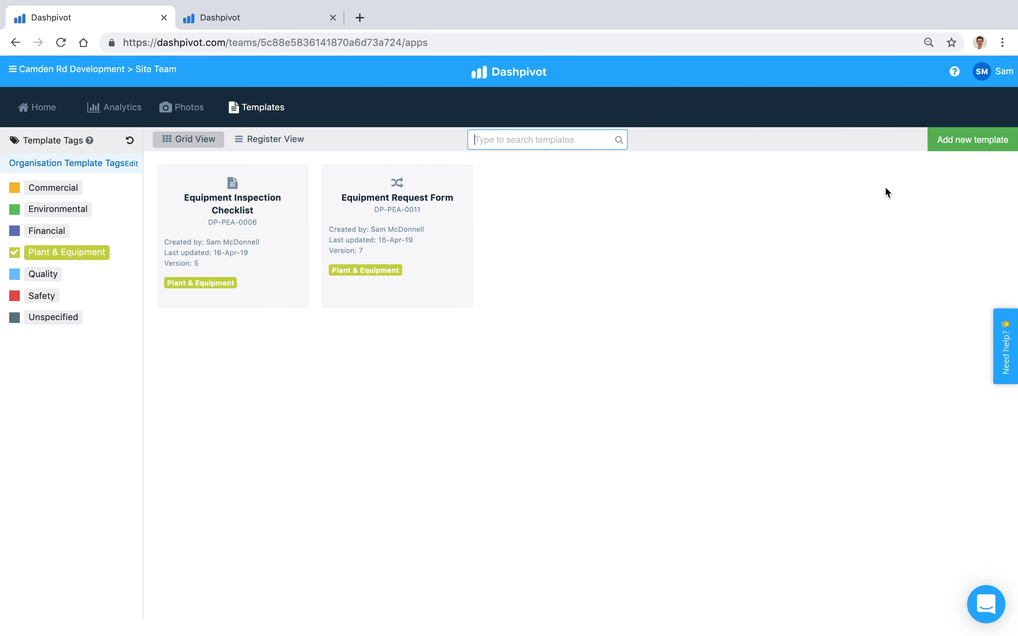
left_click(964, 141)
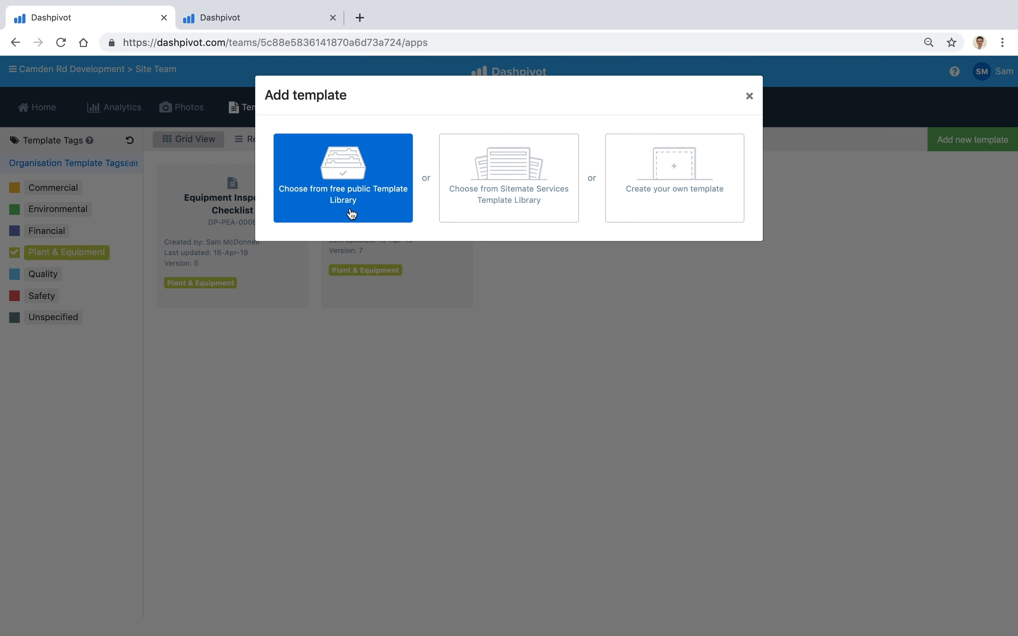
left_click(749, 97)
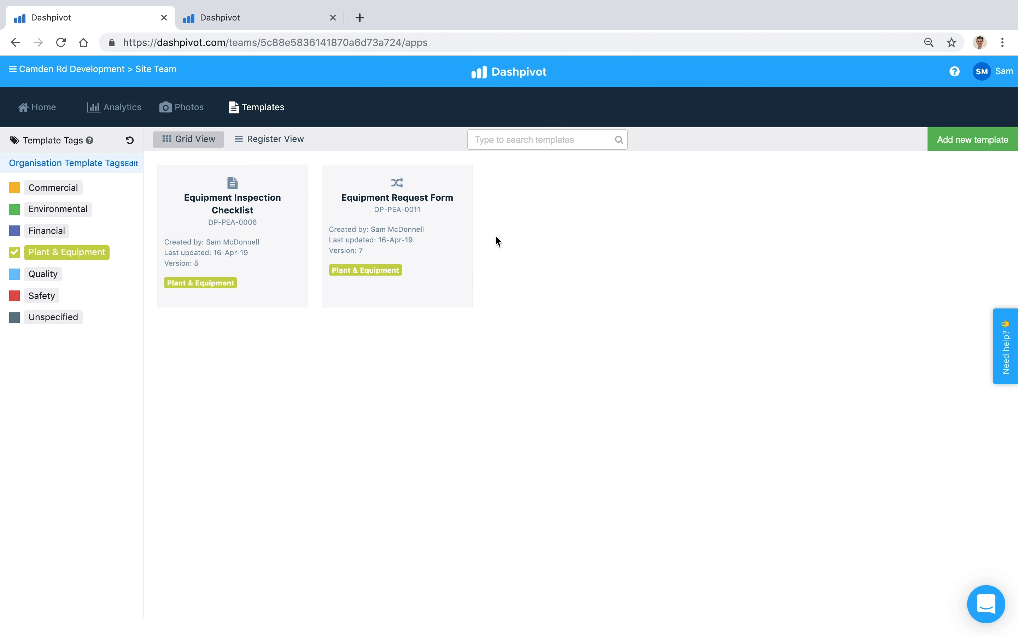